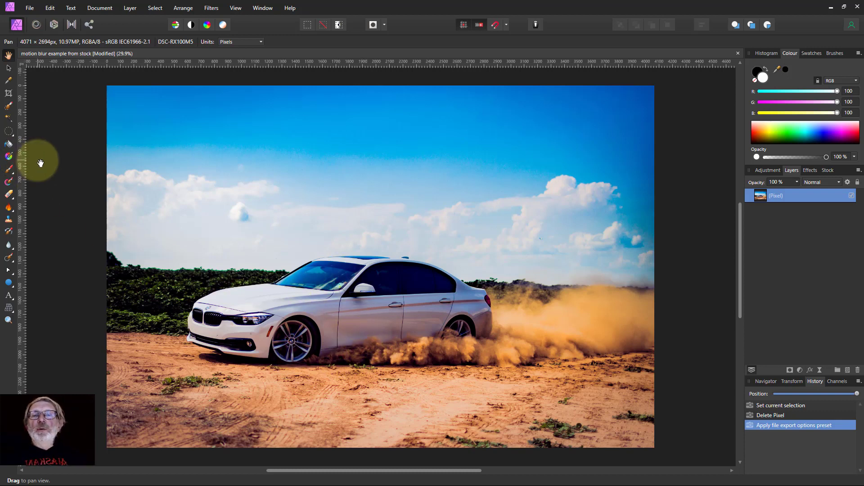
# Step: Select the car body without its wheels using the Selection Brush, reducing the brush width to 101.3 px around the rear wheel
pyautogui.click(9, 106)
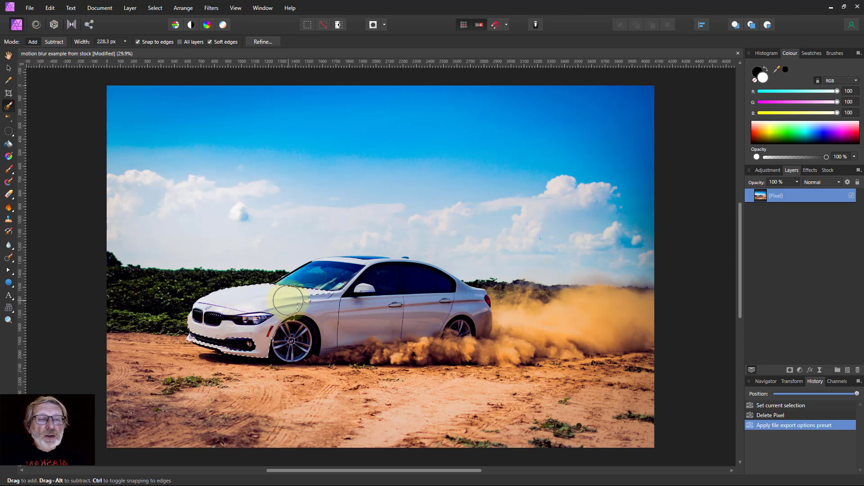
pyautogui.moveTo(288, 301); pyautogui.dragTo(284, 294)
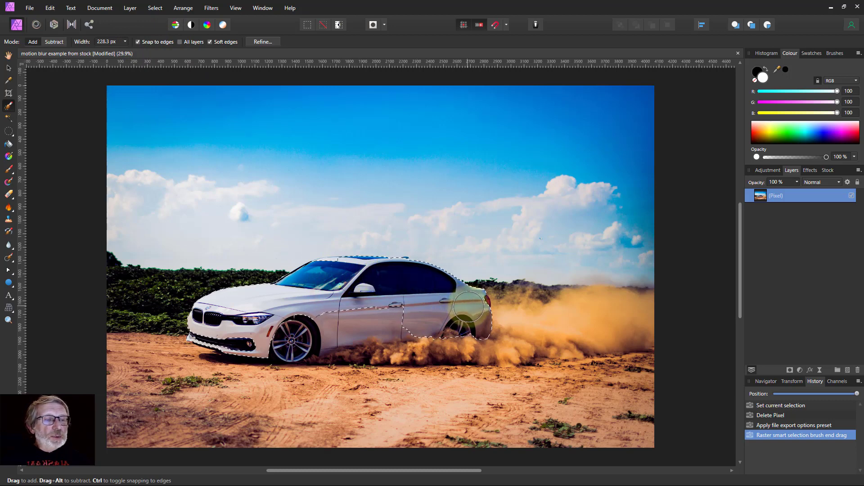
pyautogui.moveTo(468, 307)
pyautogui.mouseDown()
pyautogui.moveTo(363, 309)
pyautogui.moveTo(368, 355)
pyautogui.mouseUp()
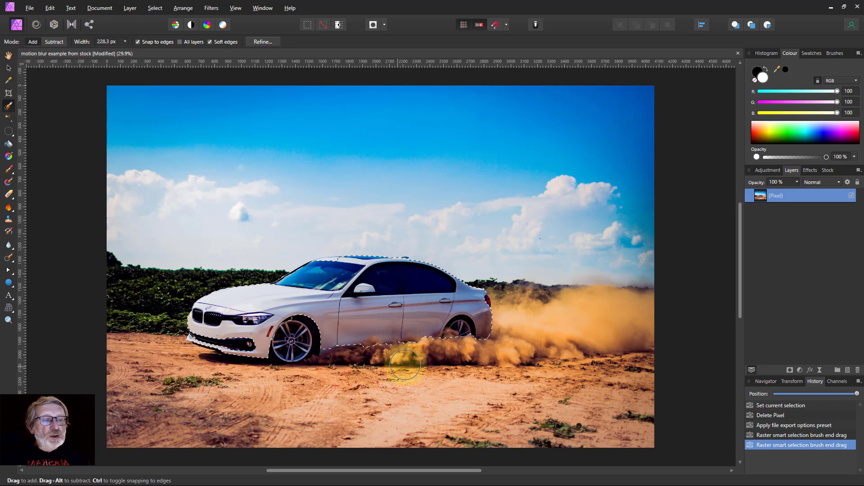
pyautogui.moveTo(405, 364)
pyautogui.mouseDown()
pyautogui.moveTo(465, 351)
pyautogui.moveTo(460, 336)
pyautogui.mouseUp()
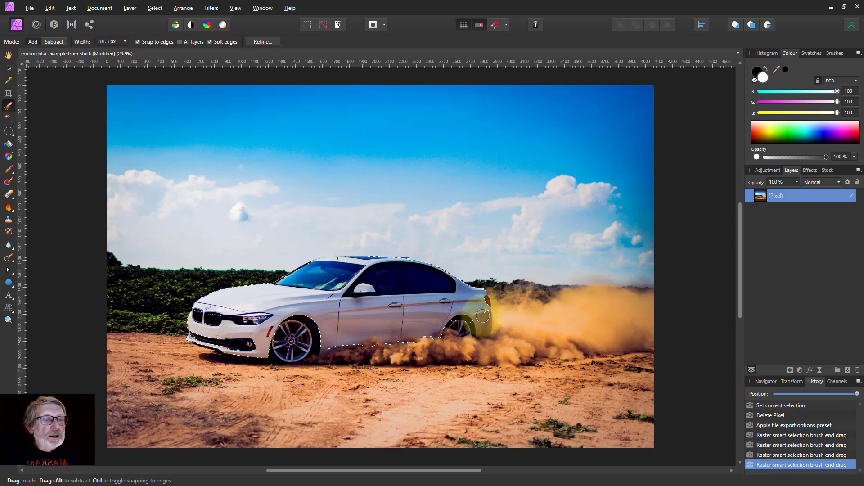
pyautogui.moveTo(484, 332); pyautogui.dragTo(505, 351)
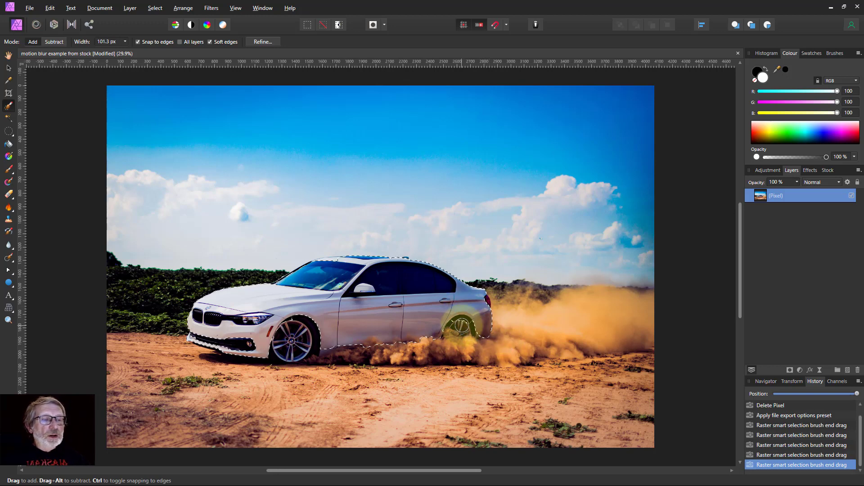
pyautogui.moveTo(462, 324); pyautogui.dragTo(486, 369)
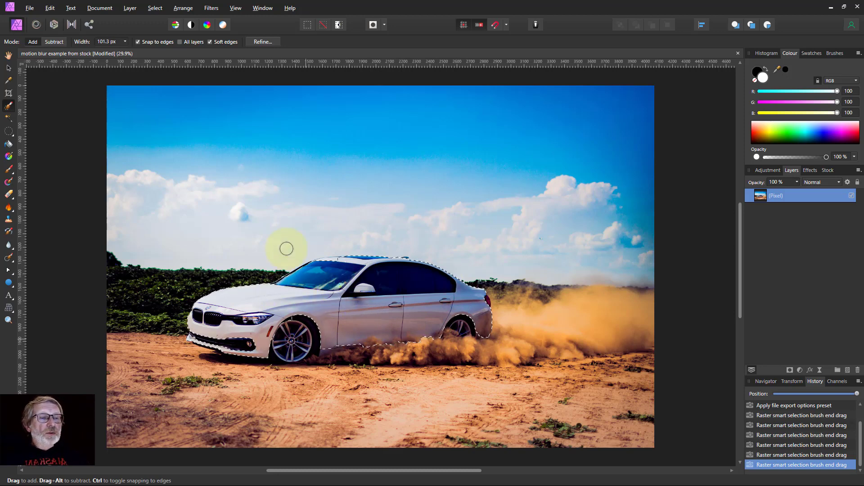
# Step: Mask the pixel layer to the car selection, clear the selection, and duplicate the masked layer
pyautogui.click(790, 369)
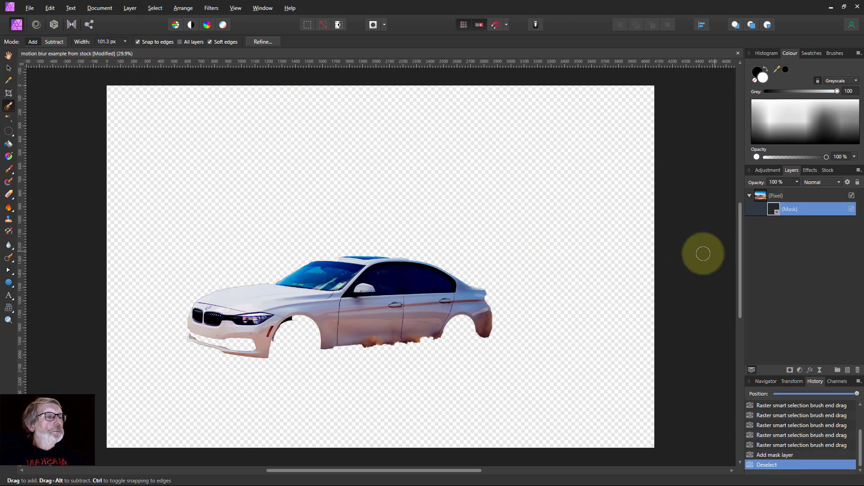
pyautogui.click(760, 197)
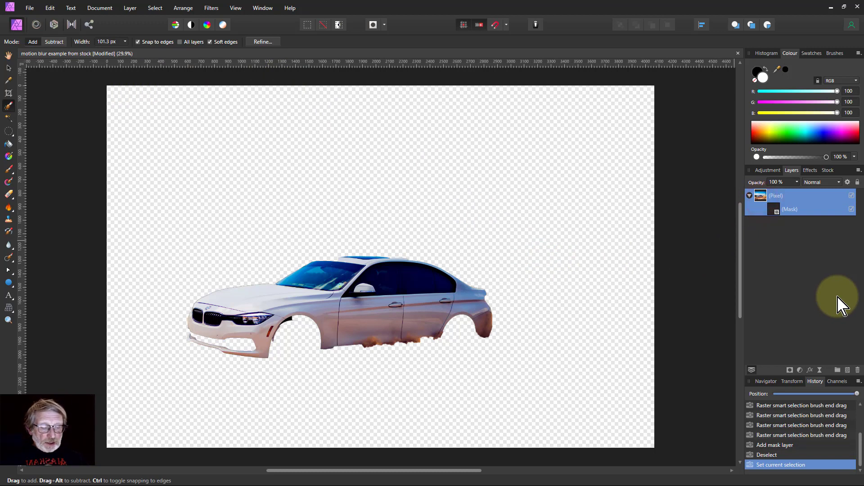
pyautogui.hotkey('ctrl', 'j')
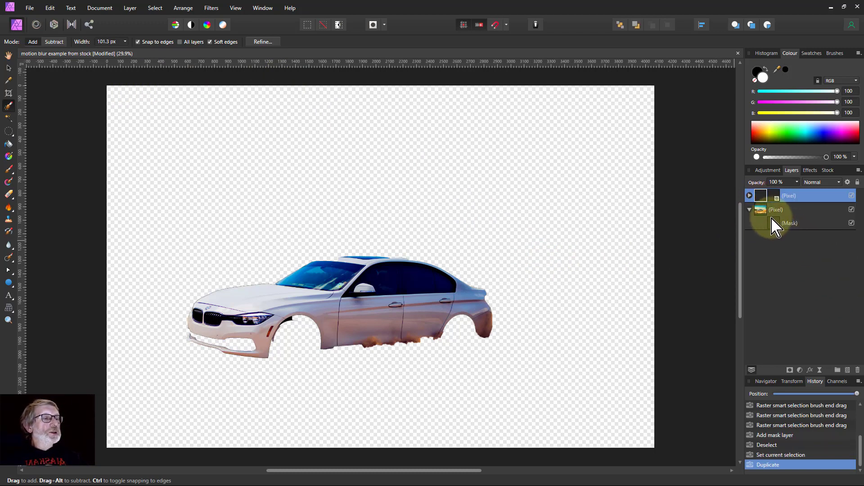
# Step: Delete the mask from the lower pixel layer and hide that layer
pyautogui.click(773, 223)
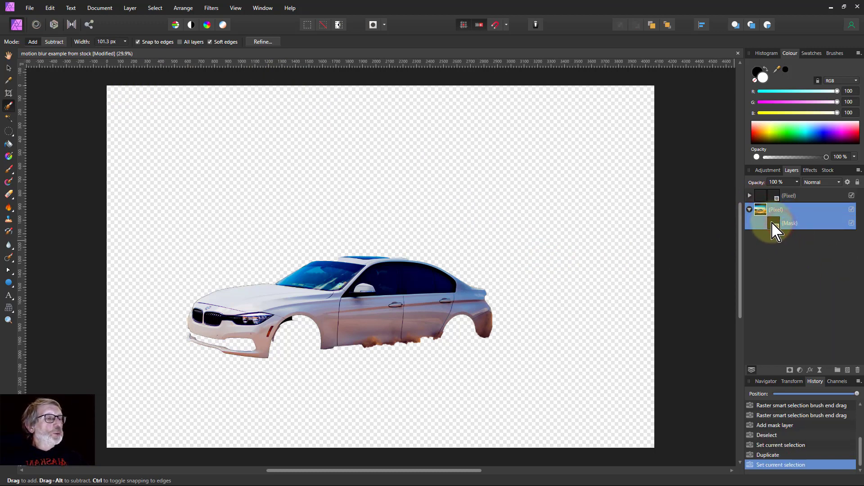
pyautogui.press('Delete')
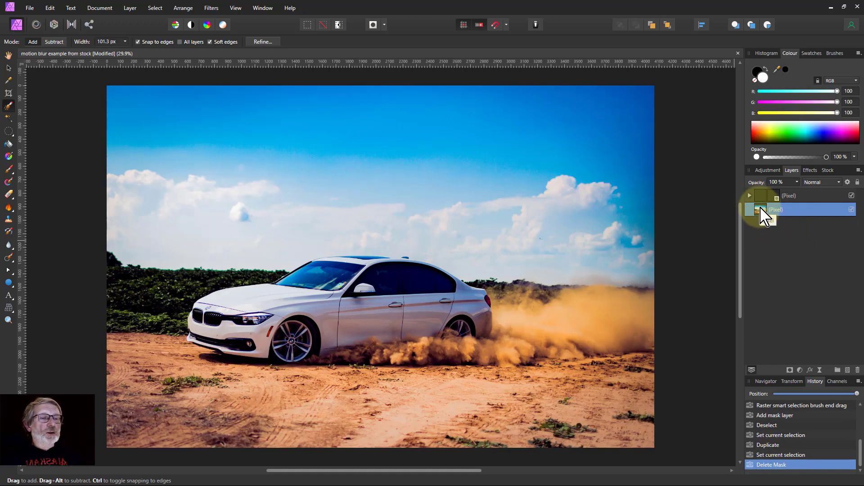
pyautogui.click(851, 210)
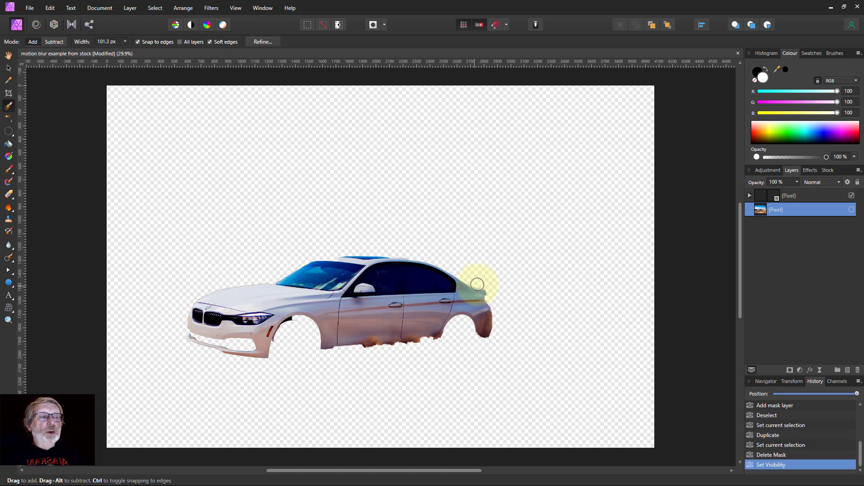
# Step: Add a live Motion Blur filter with a 100 px radius and nest it inside the masked car layer
pyautogui.click(750, 197)
pyautogui.click(750, 196)
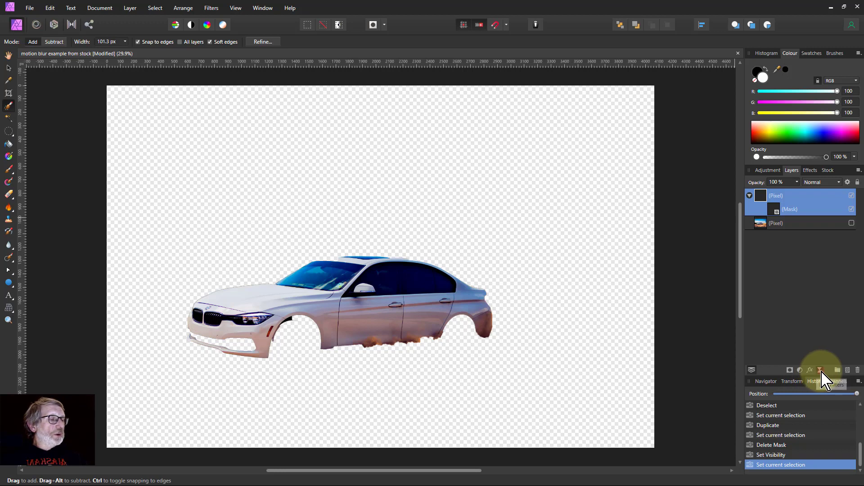
pyautogui.click(820, 371)
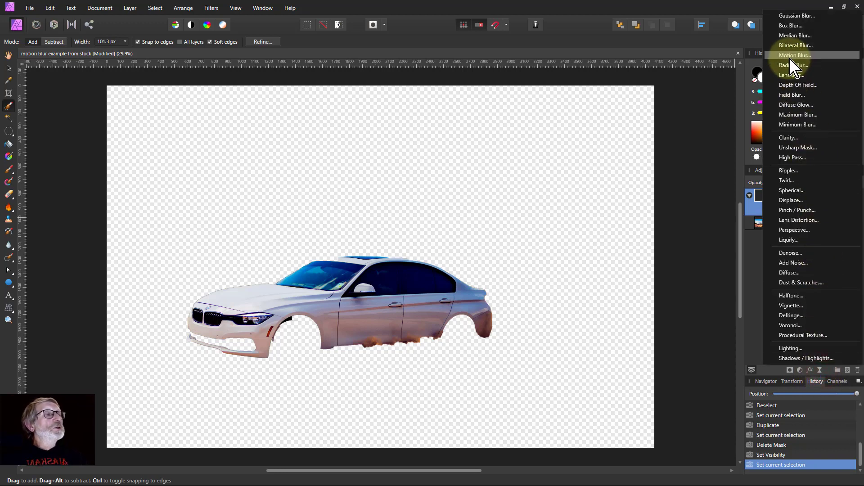
pyautogui.click(793, 56)
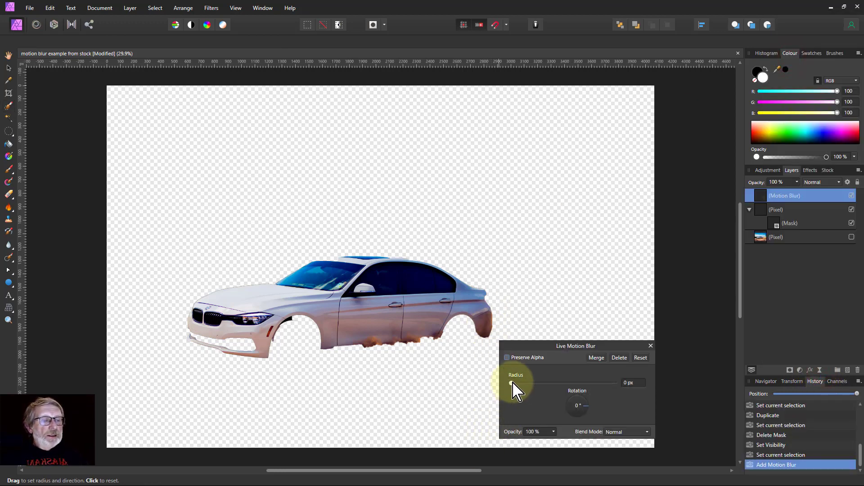
pyautogui.moveTo(512, 383); pyautogui.dragTo(614, 384)
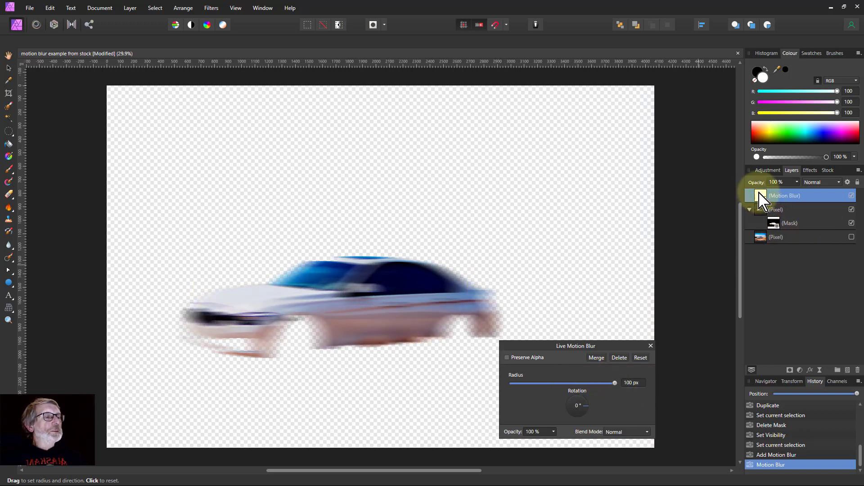
pyautogui.moveTo(761, 195); pyautogui.dragTo(766, 208)
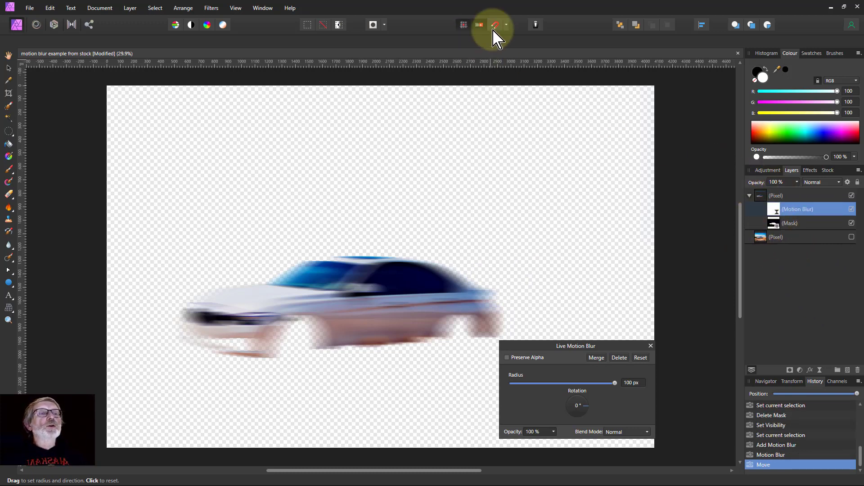
# Step: Check the Assistant's option for how filter layers are added to a selection
pyautogui.click(536, 25)
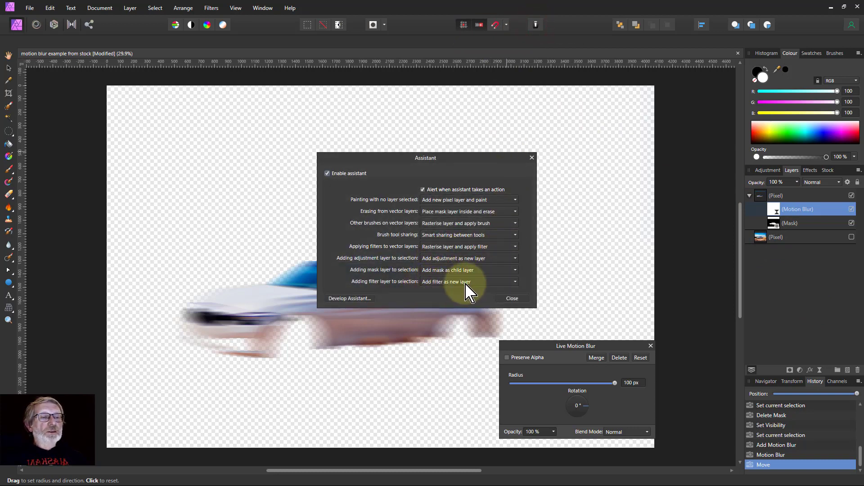
pyautogui.click(510, 299)
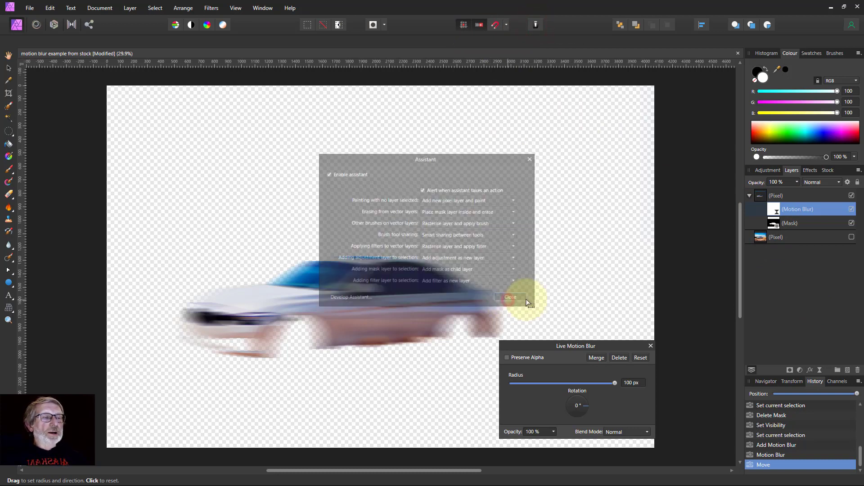
# Step: Select the masked car layer and show the unmasked photo layer beneath it
pyautogui.click(775, 196)
pyautogui.press('w')
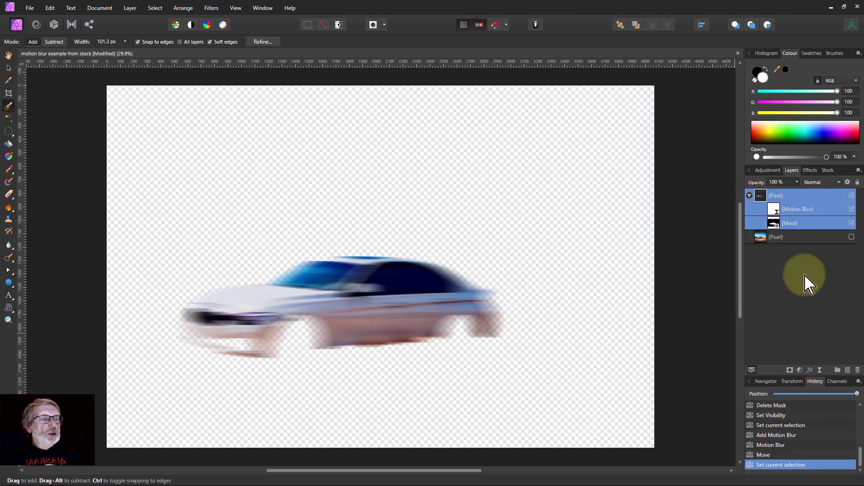
pyautogui.click(851, 238)
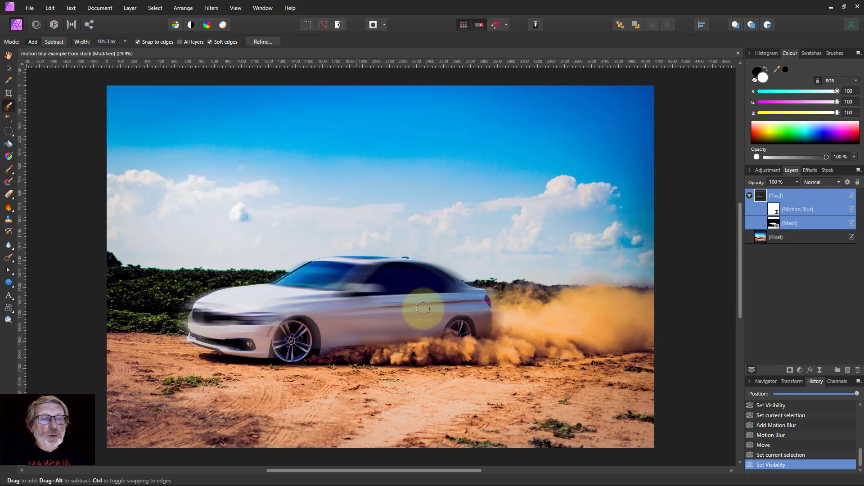
# Step: Apply a linear gradient to the Motion Blur layer, running from the car's front grille to just behind its rear
pyautogui.click(849, 284)
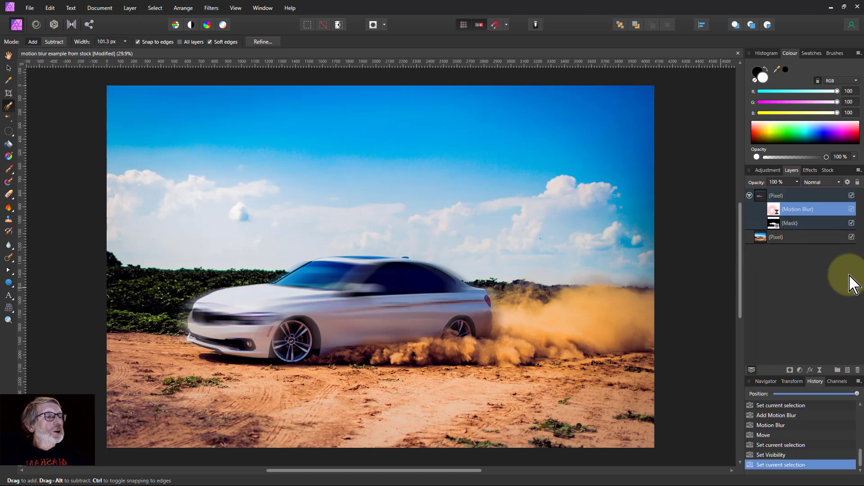
pyautogui.click(774, 213)
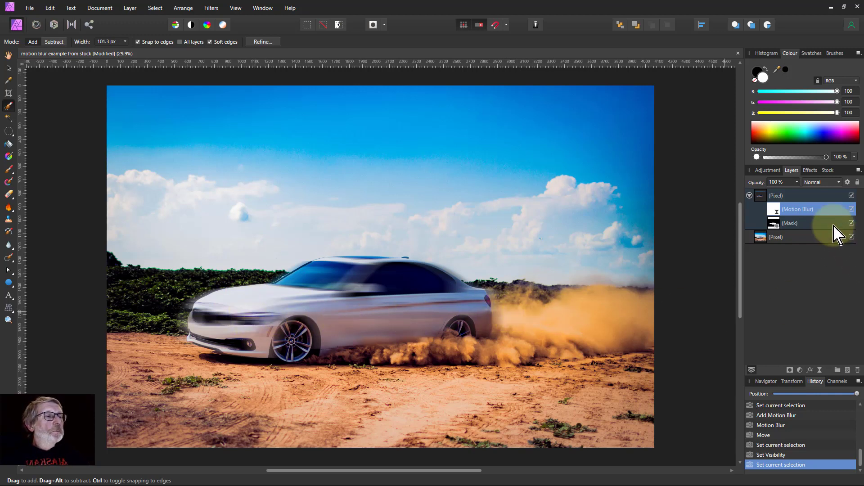
pyautogui.click(9, 156)
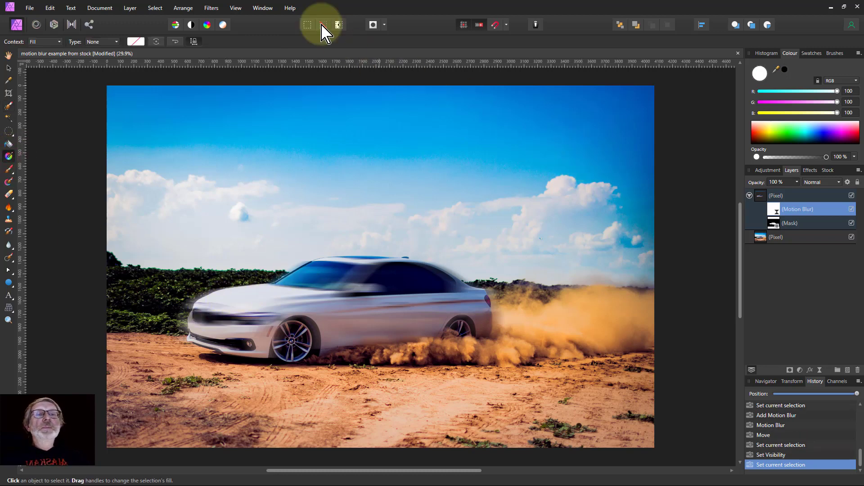
pyautogui.click(102, 41)
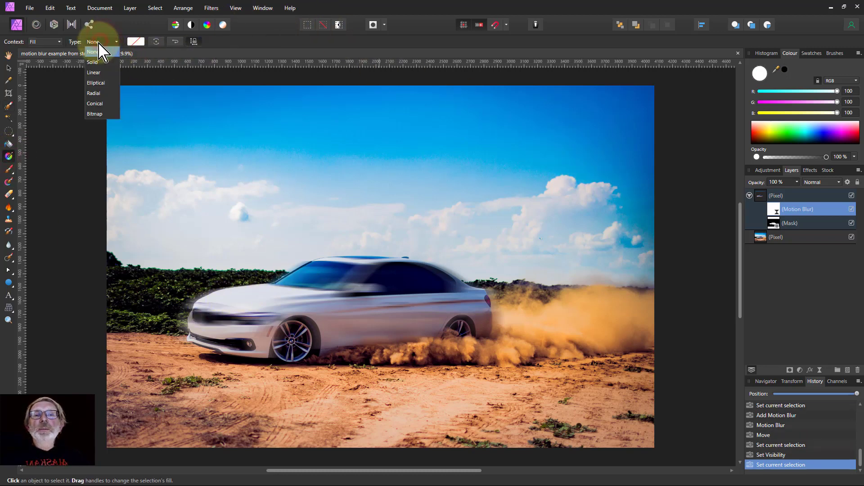
pyautogui.click(96, 79)
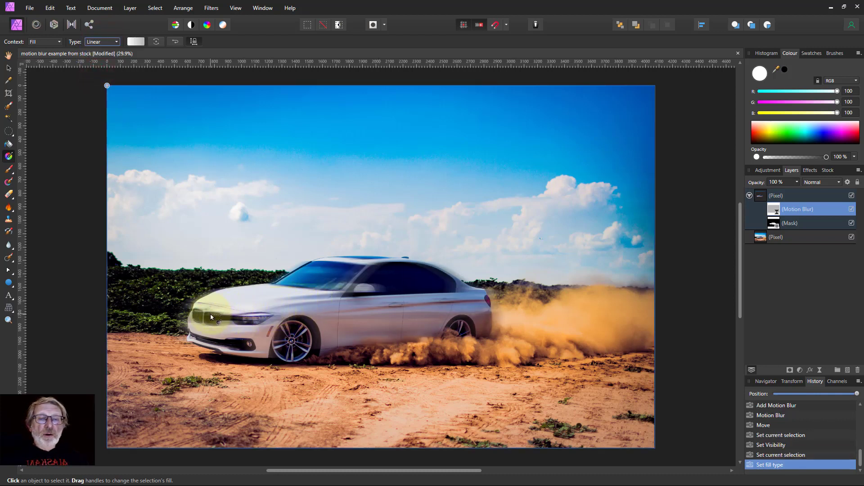
pyautogui.moveTo(210, 314); pyautogui.dragTo(526, 308)
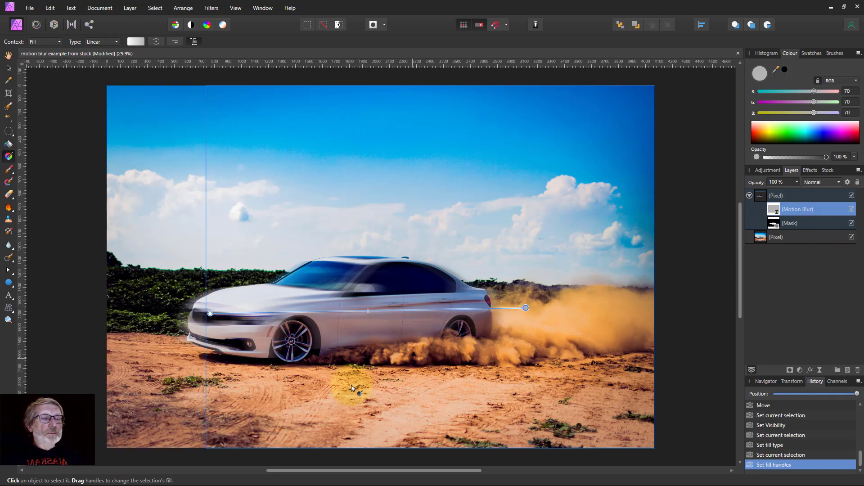
# Step: Set the Motion Blur gradient's stop at the car's front to black and the stop behind the rear to white
pyautogui.click(212, 314)
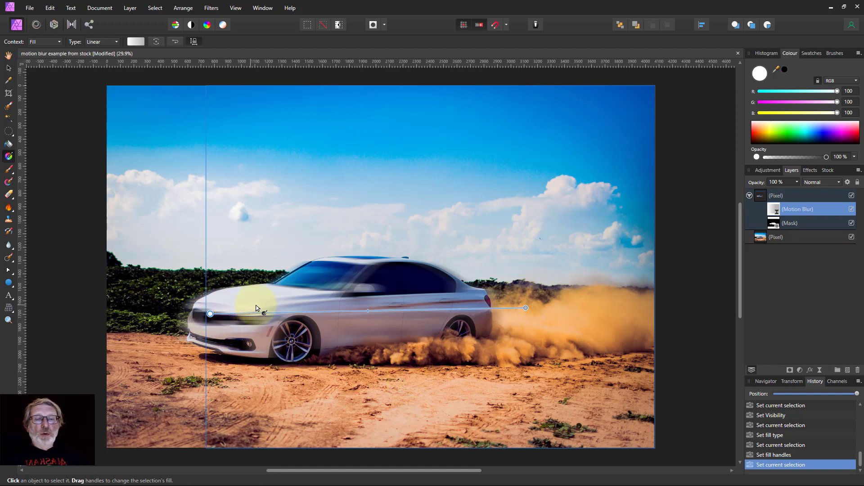
pyautogui.click(777, 137)
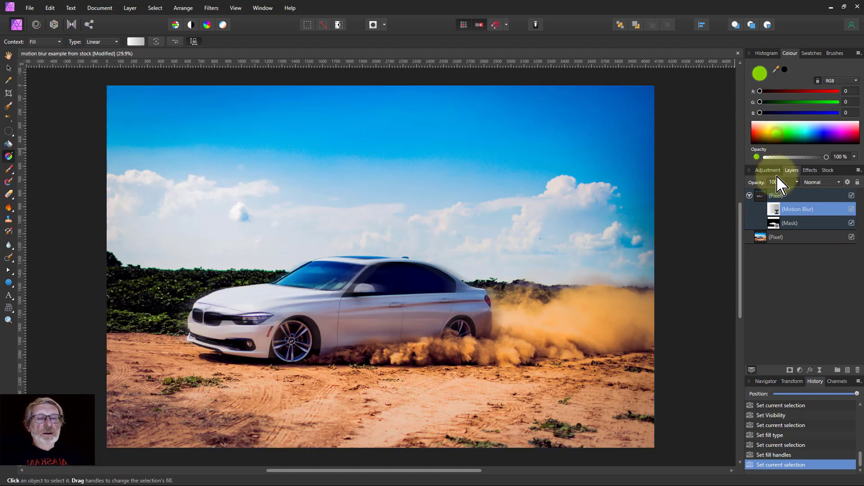
pyautogui.click(526, 308)
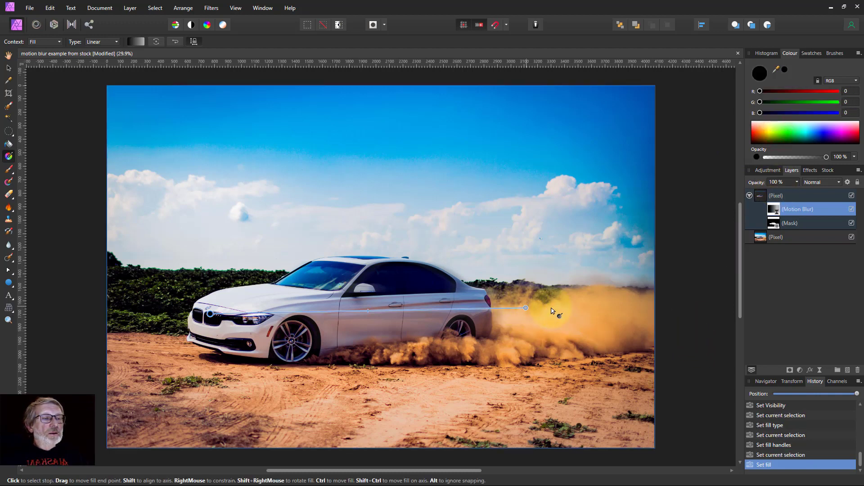
pyautogui.moveTo(796, 134); pyautogui.dragTo(797, 115)
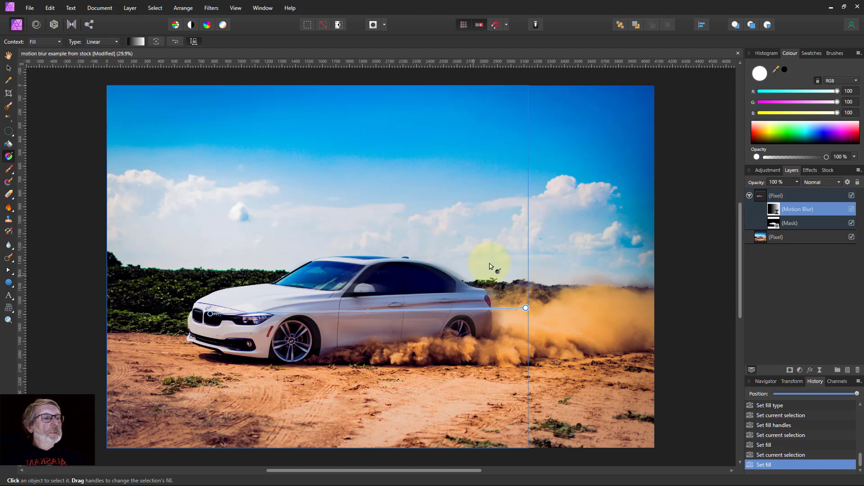
# Step: Duplicate the Motion Blur filter layer twice inside the masked car layer
pyautogui.click(769, 195)
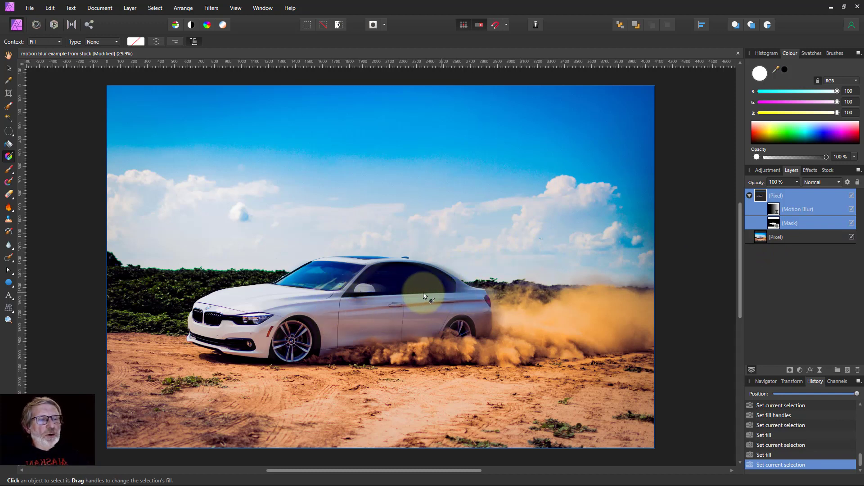
pyautogui.click(777, 210)
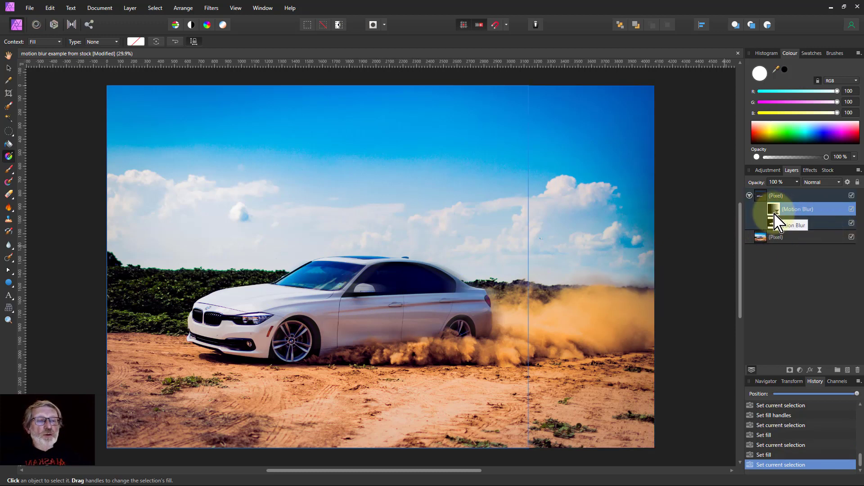
pyautogui.hotkey('ctrl', 'j')
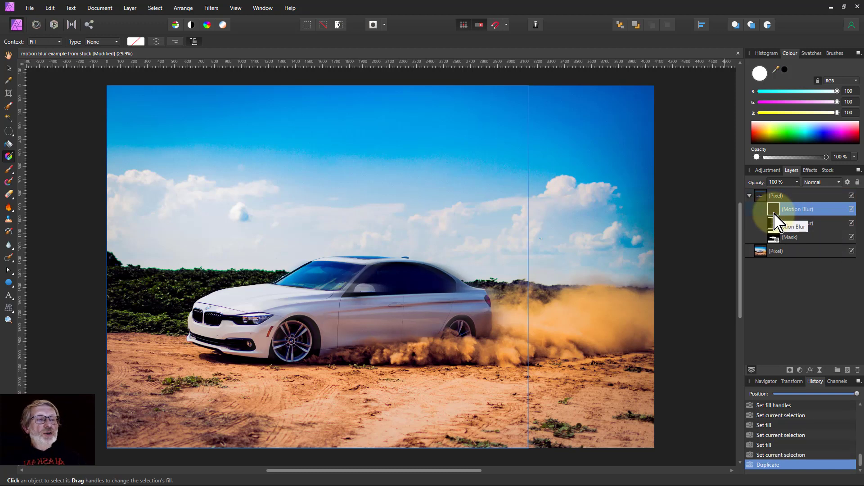
pyautogui.hotkey('ctrl', 'j')
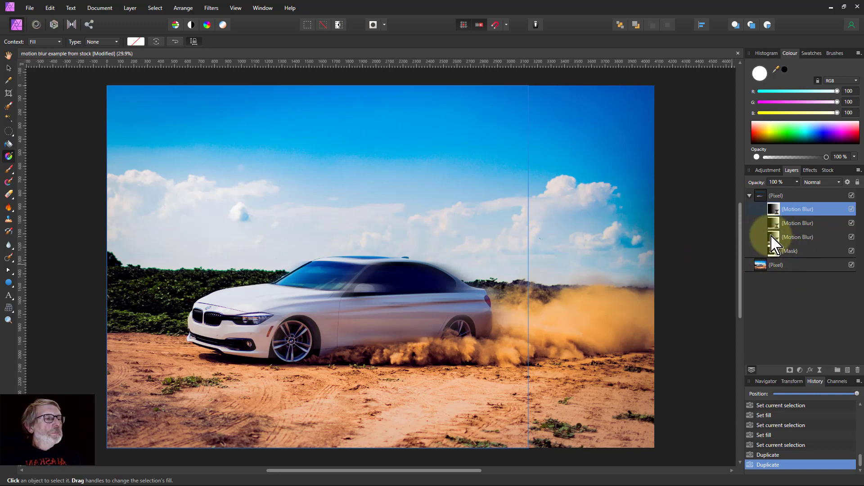
# Step: Delete the masked car layer together with its Motion Blur filters, and duplicate the remaining photo layer
pyautogui.click(763, 198)
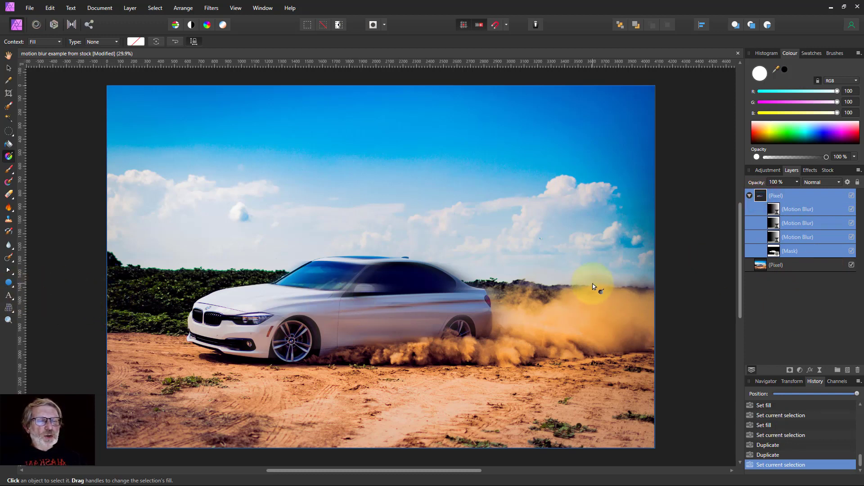
pyautogui.click(765, 198)
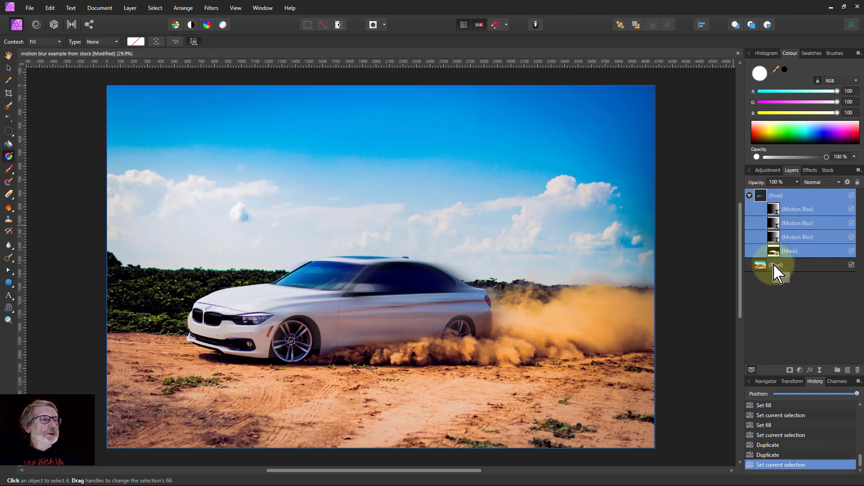
pyautogui.press('Delete')
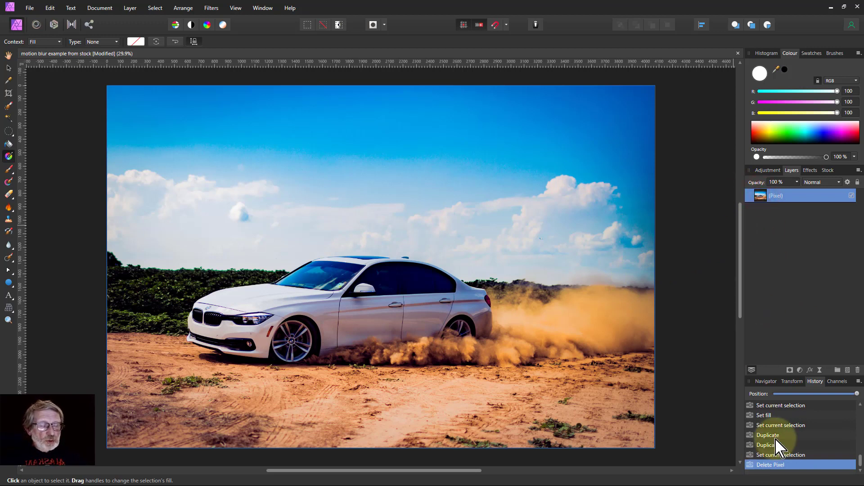
pyautogui.hotkey('ctrl', 'j')
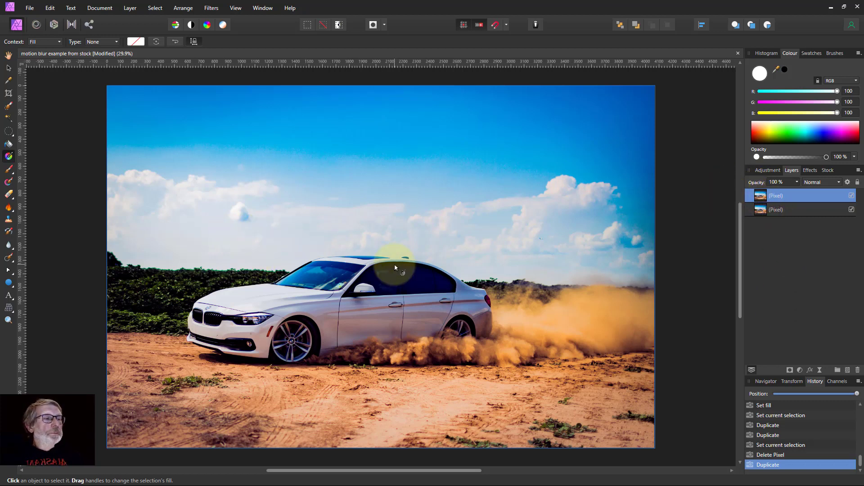
# Step: Add a live Motion Blur filter inside the upper photo layer with a radius of 100 px
pyautogui.click(820, 370)
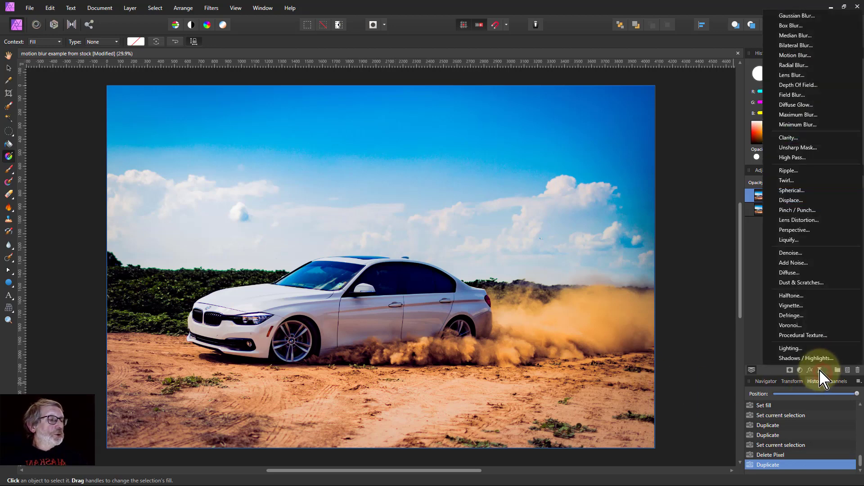
pyautogui.click(787, 55)
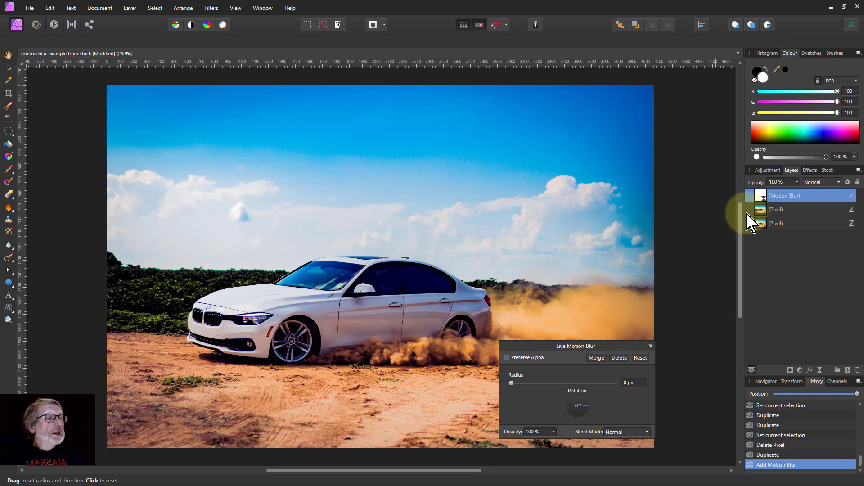
pyautogui.moveTo(764, 214); pyautogui.dragTo(749, 199)
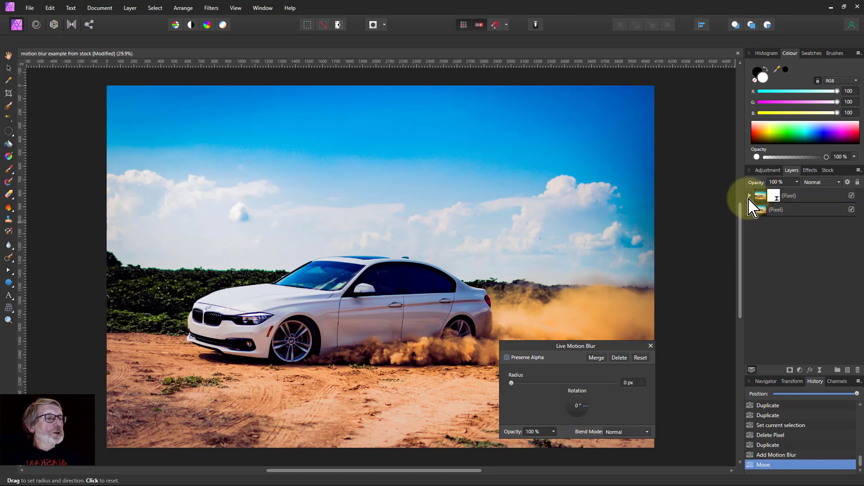
pyautogui.click(750, 195)
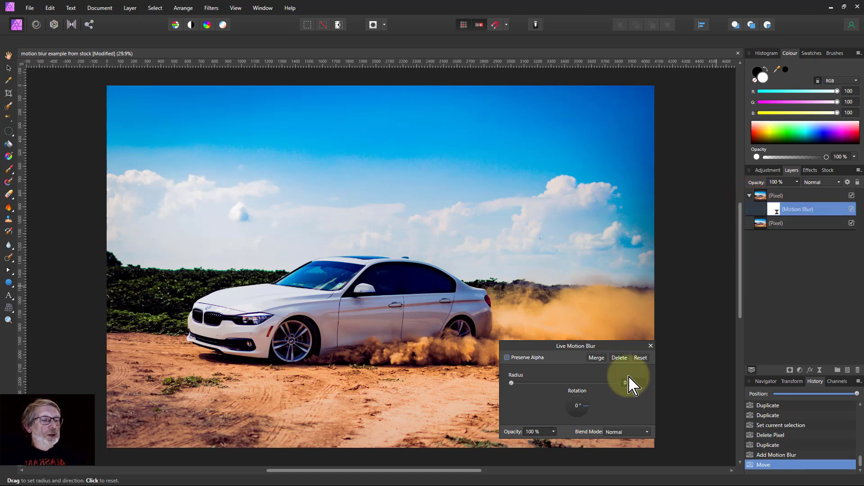
pyautogui.moveTo(512, 383); pyautogui.dragTo(639, 384)
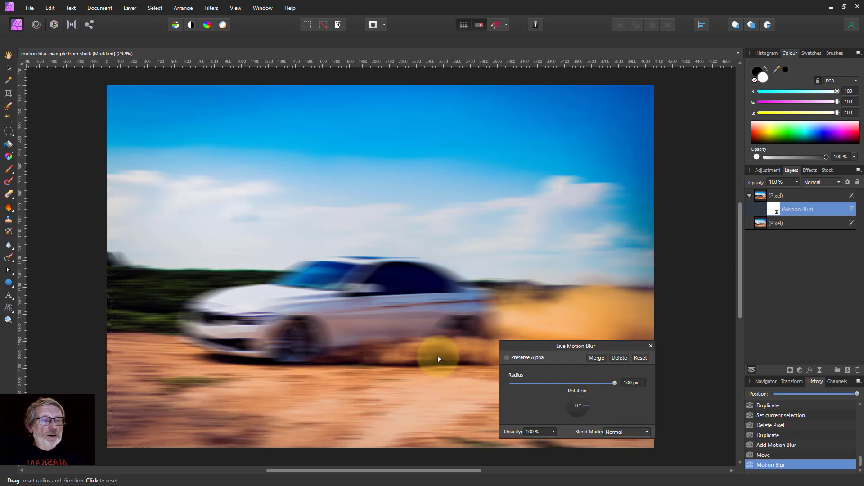
# Step: Try a Motion Blur radius of 200 px and return it to 100 px
pyautogui.click(634, 383)
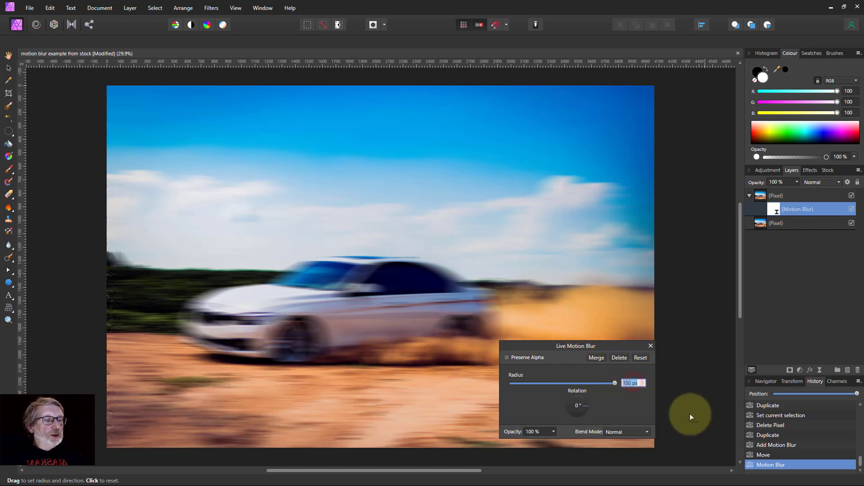
pyautogui.write('200')
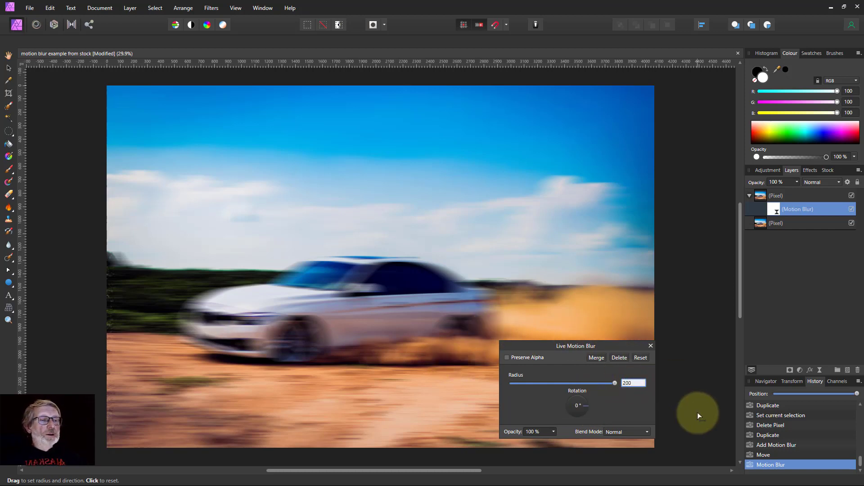
pyautogui.press('Return')
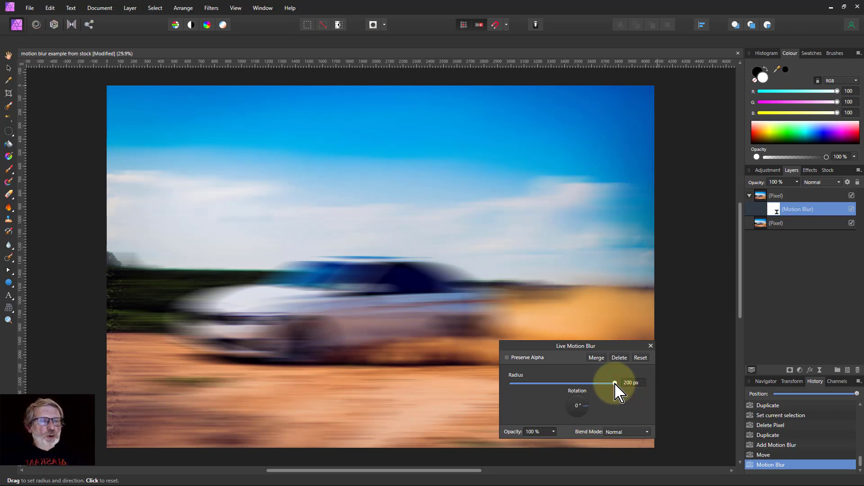
pyautogui.moveTo(615, 383)
pyautogui.mouseDown()
pyautogui.moveTo(605, 383)
pyautogui.moveTo(629, 380)
pyautogui.mouseUp()
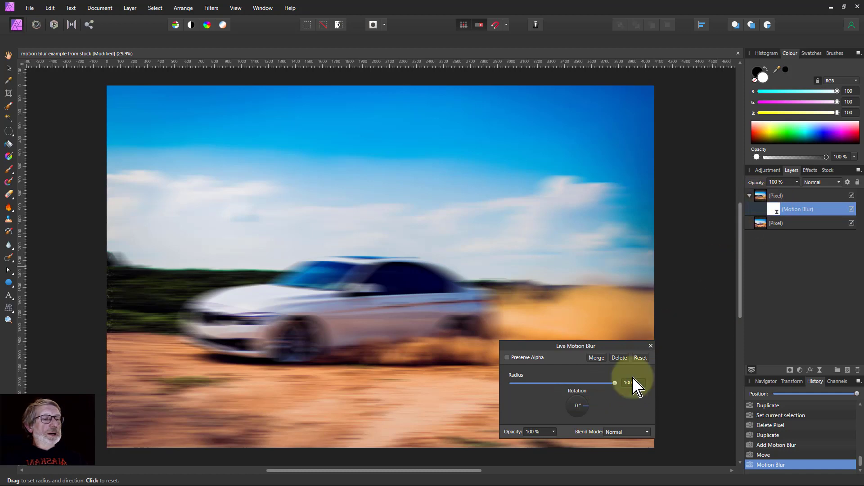
# Step: Close the blur settings and invert the Motion Blur filter's mask to black
pyautogui.click(651, 346)
pyautogui.click(763, 197)
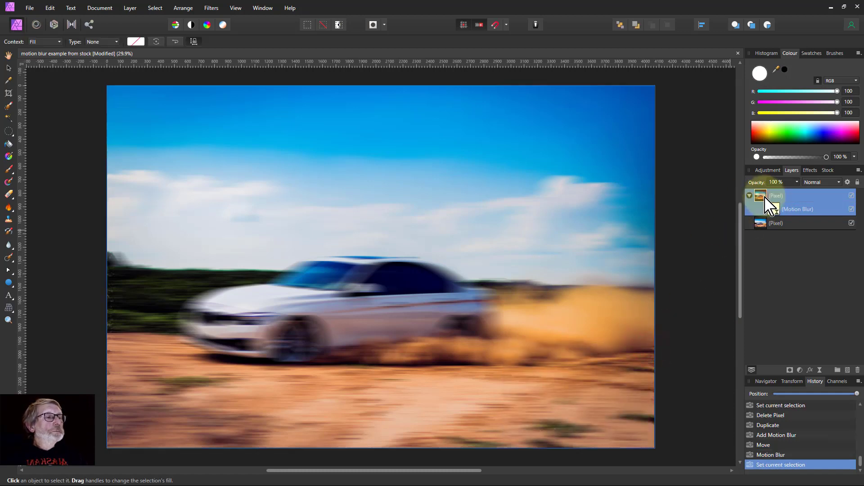
pyautogui.click(775, 210)
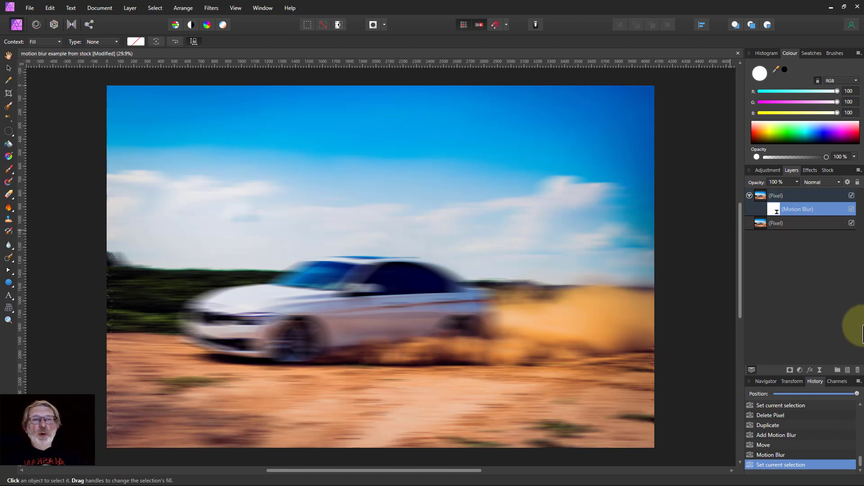
pyautogui.hotkey('ctrl', 'i')
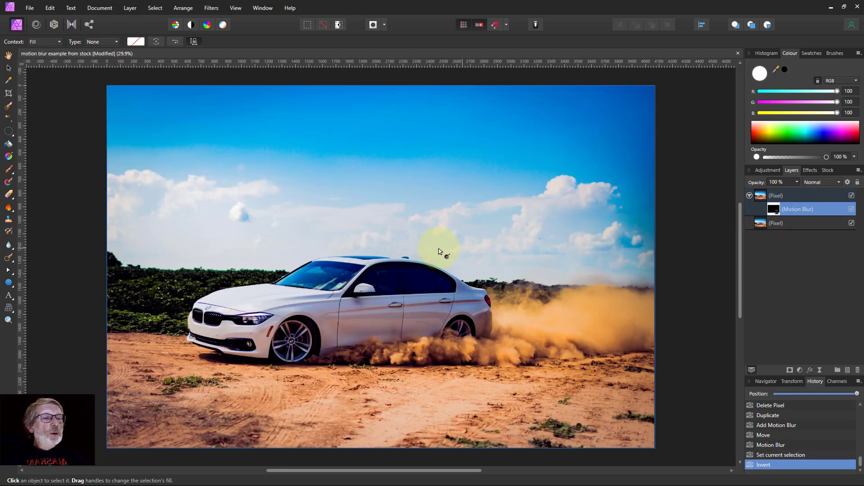
# Step: Paint white on the Motion Blur mask over the car's rear and the dust, using a brush with 670.5 px width and 49% hardness
pyautogui.click(9, 171)
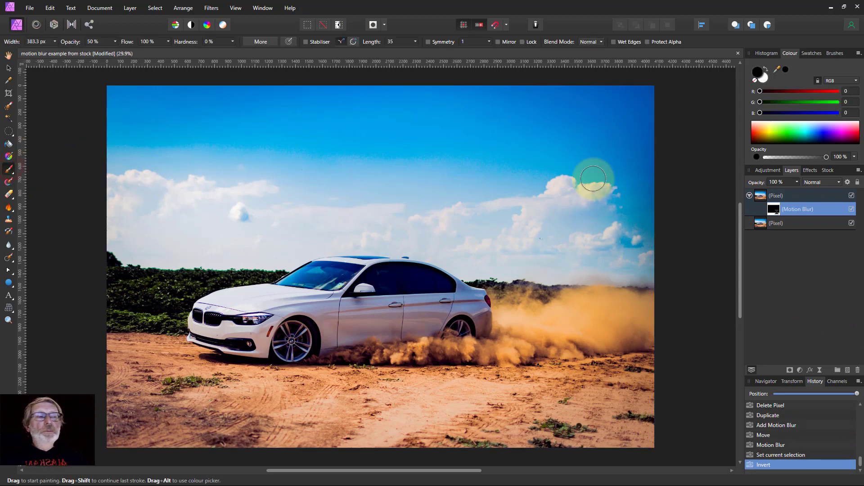
pyautogui.click(763, 81)
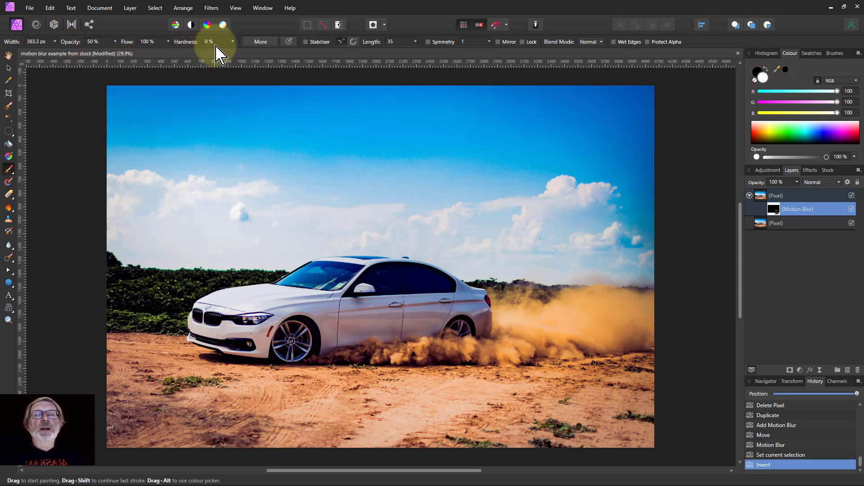
pyautogui.moveTo(233, 42); pyautogui.dragTo(266, 53)
pyautogui.moveTo(416, 307)
pyautogui.mouseDown()
pyautogui.moveTo(346, 306)
pyautogui.moveTo(598, 300)
pyautogui.moveTo(383, 297)
pyautogui.moveTo(369, 299)
pyautogui.moveTo(636, 298)
pyautogui.moveTo(329, 312)
pyautogui.moveTo(567, 335)
pyautogui.moveTo(519, 310)
pyautogui.moveTo(472, 301)
pyautogui.mouseUp()
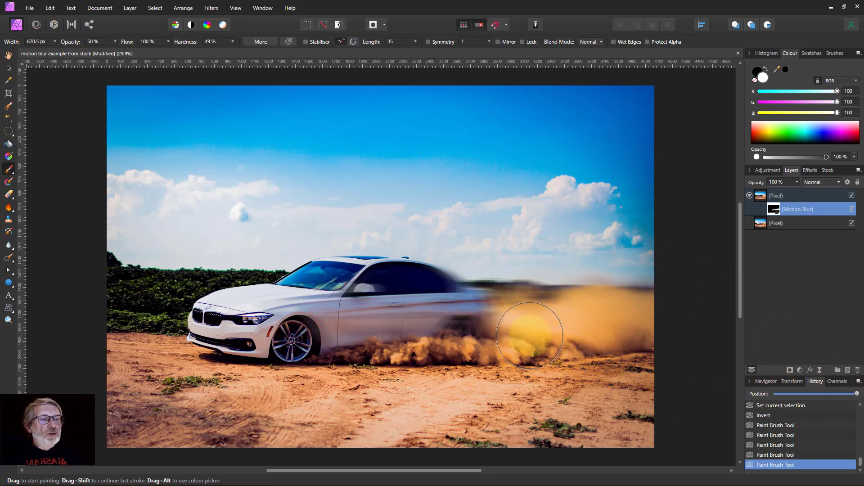
pyautogui.moveTo(419, 287)
pyautogui.mouseDown()
pyautogui.moveTo(472, 287)
pyautogui.moveTo(457, 333)
pyautogui.moveTo(525, 352)
pyautogui.moveTo(507, 315)
pyautogui.moveTo(595, 302)
pyautogui.moveTo(575, 301)
pyautogui.moveTo(587, 365)
pyautogui.moveTo(391, 413)
pyautogui.mouseUp()
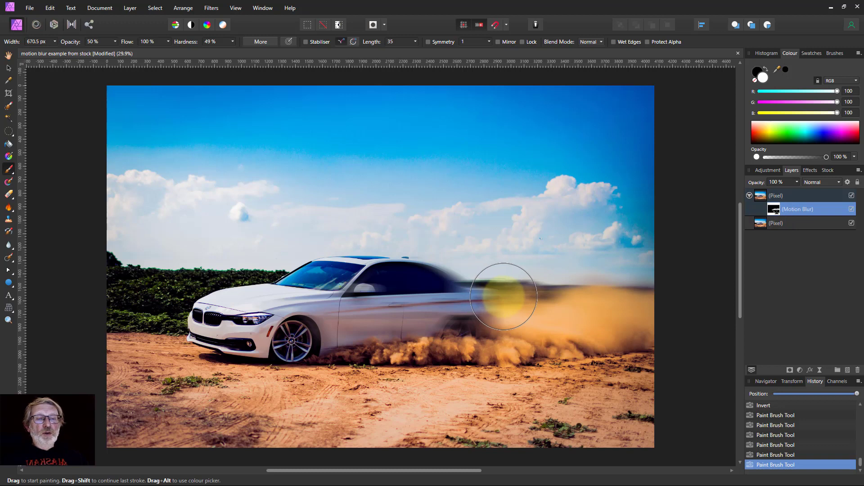
# Step: Add a live Radial Blur filter above the photo layers, centred on the car's front wheel, with an angle of 17°
pyautogui.click(759, 197)
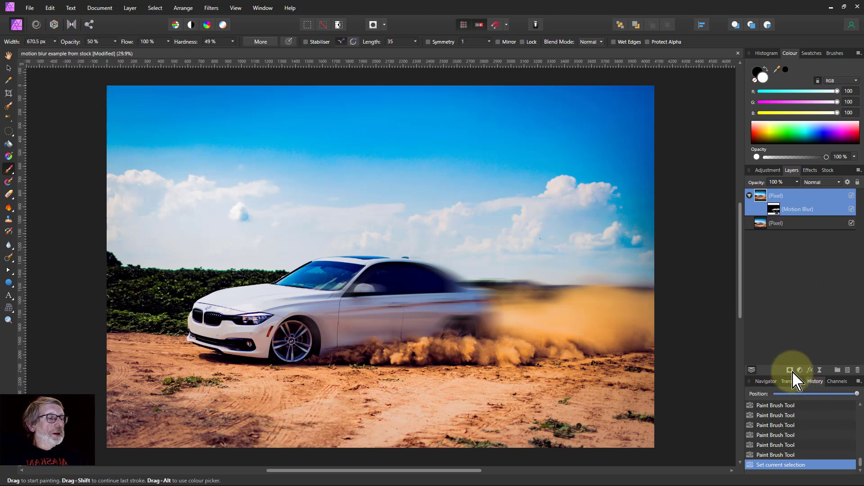
pyautogui.click(819, 370)
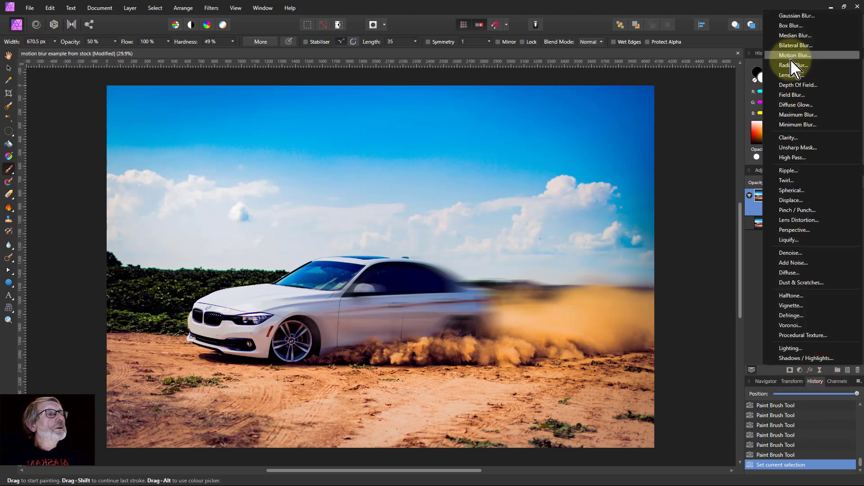
pyautogui.click(793, 65)
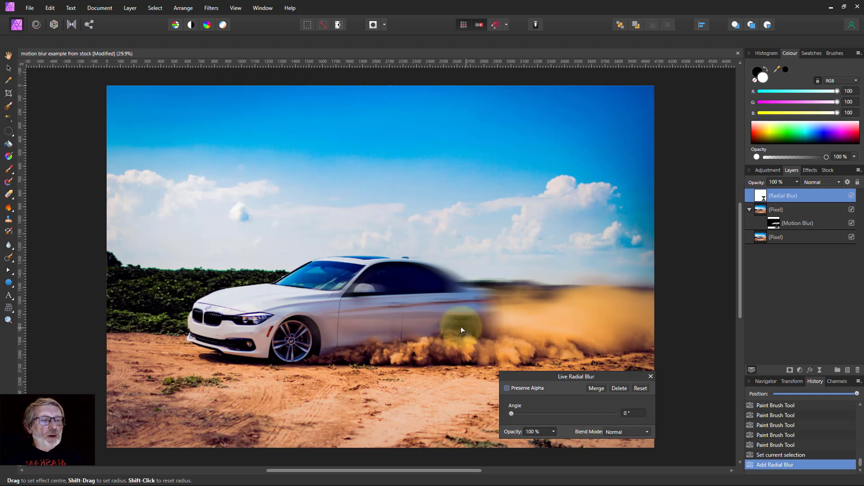
pyautogui.click(292, 341)
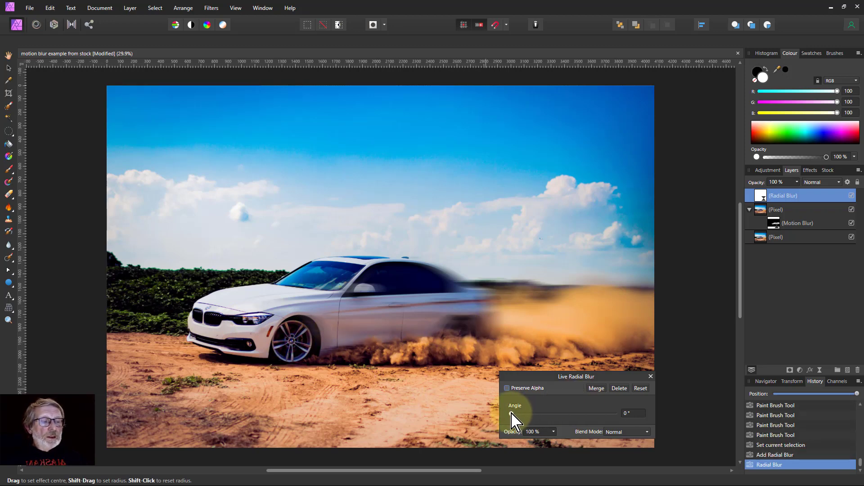
pyautogui.moveTo(512, 414); pyautogui.dragTo(551, 412)
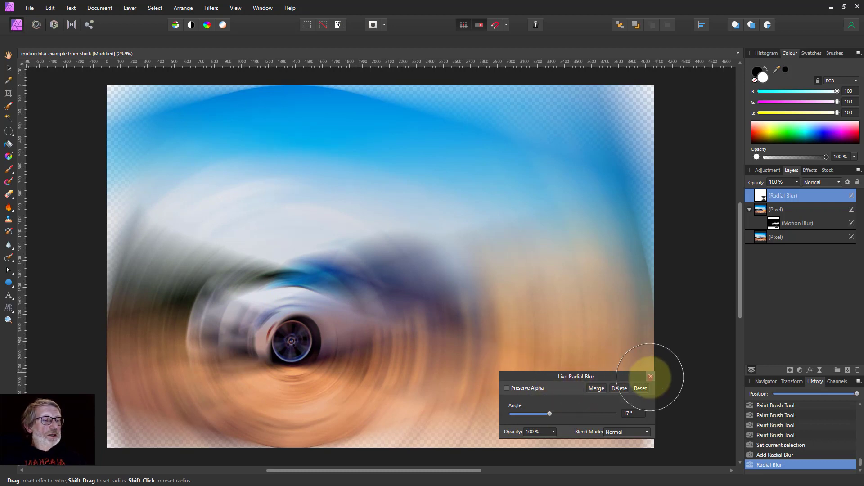
pyautogui.click(650, 376)
# Step: Invert the Radial Blur filter's mask to black and paint white over the front wheel with a smaller brush
pyautogui.click(760, 198)
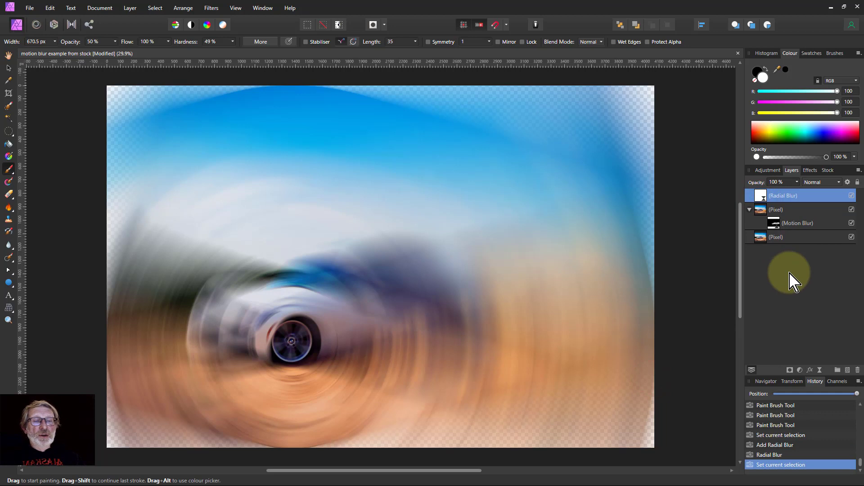
pyautogui.hotkey('ctrl', 'i')
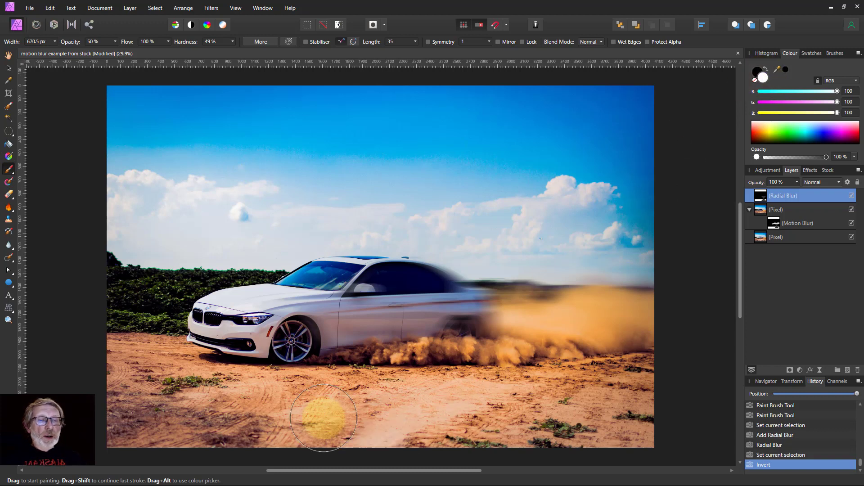
pyautogui.press('[')
pyautogui.press('[')
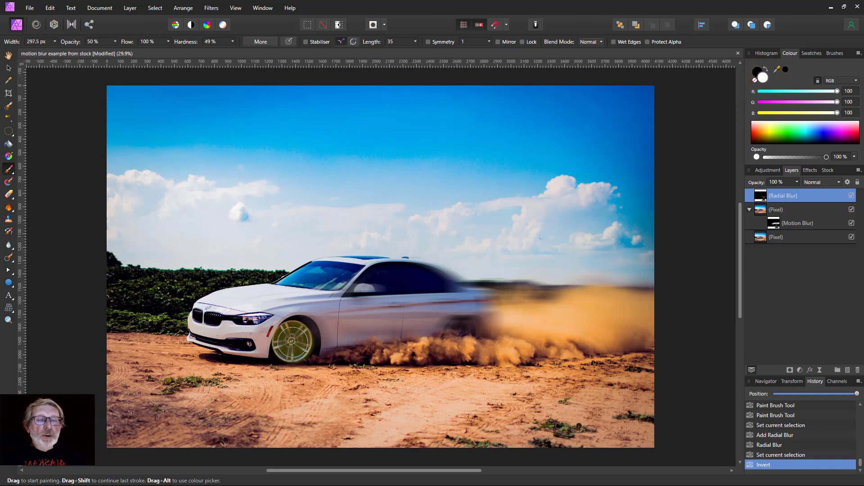
pyautogui.moveTo(292, 338)
pyautogui.mouseDown()
pyautogui.moveTo(320, 346)
pyautogui.moveTo(289, 333)
pyautogui.moveTo(292, 339)
pyautogui.mouseUp()
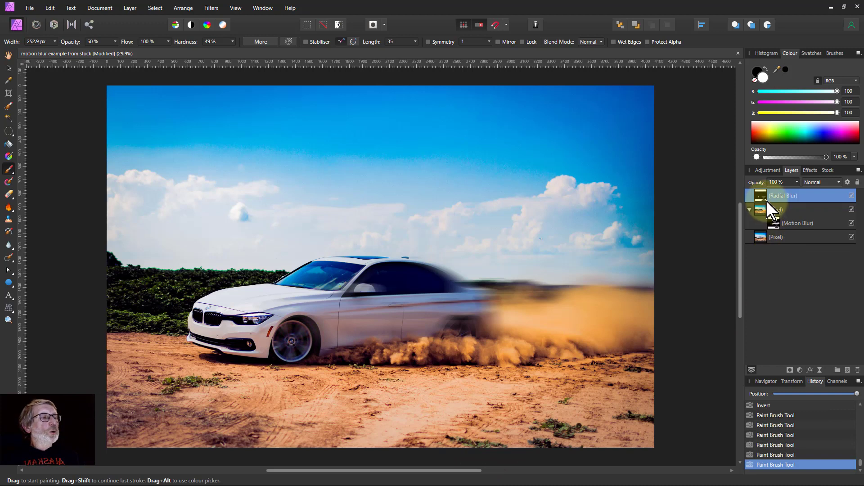
pyautogui.moveTo(767, 207); pyautogui.dragTo(774, 209)
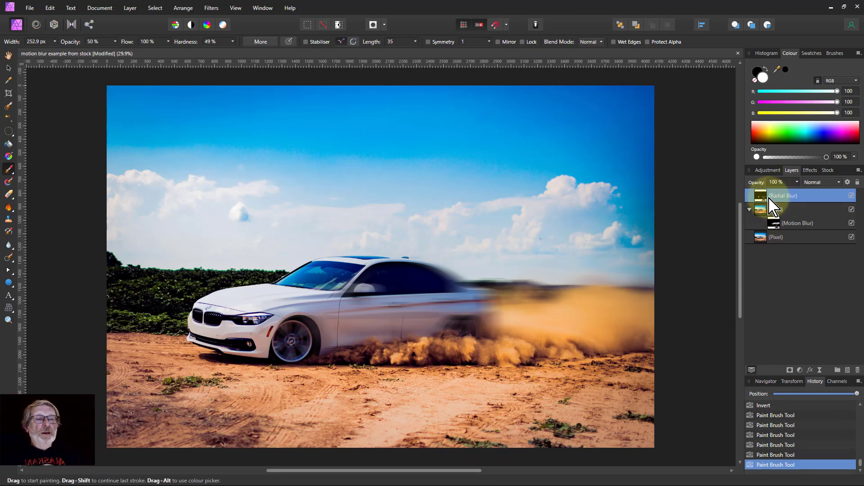